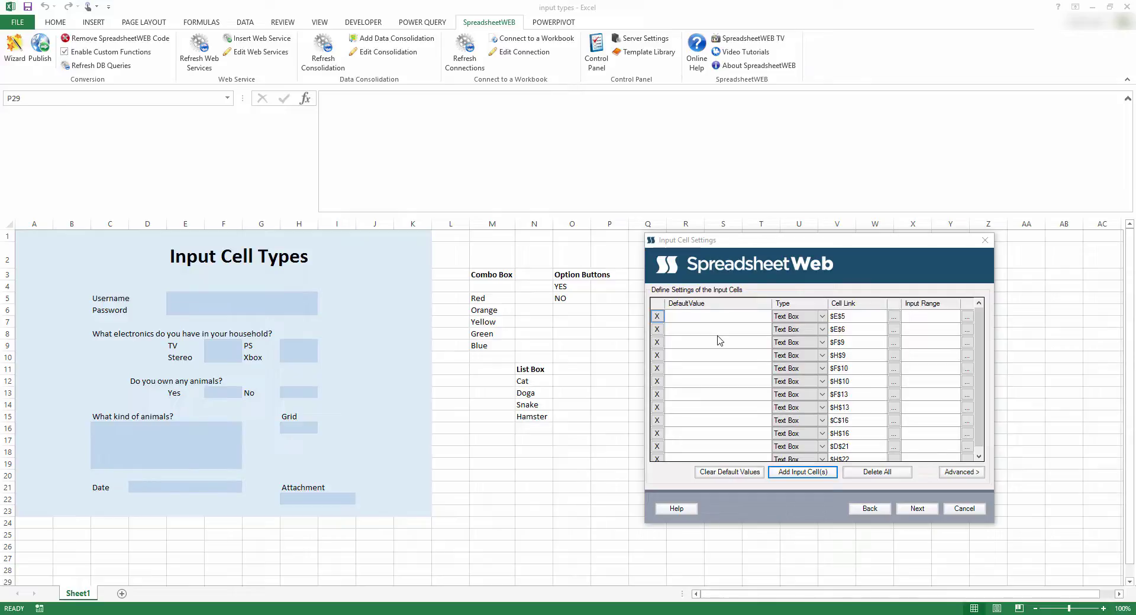
Set the input type of the password cell $E$6 to Masked Text Box.
click(821, 332)
click(821, 331)
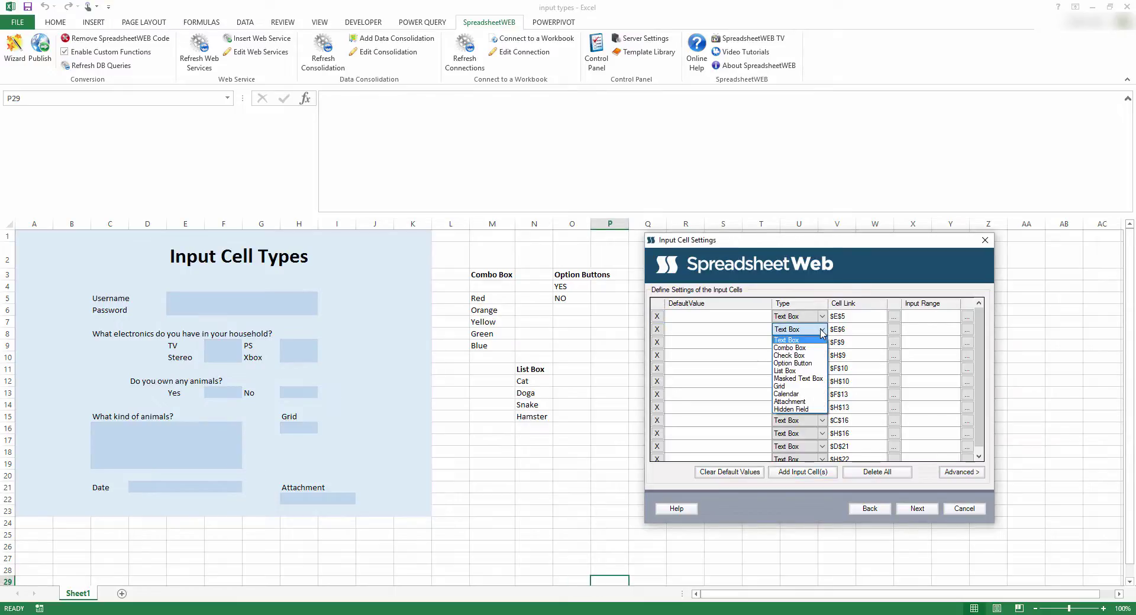
click(799, 378)
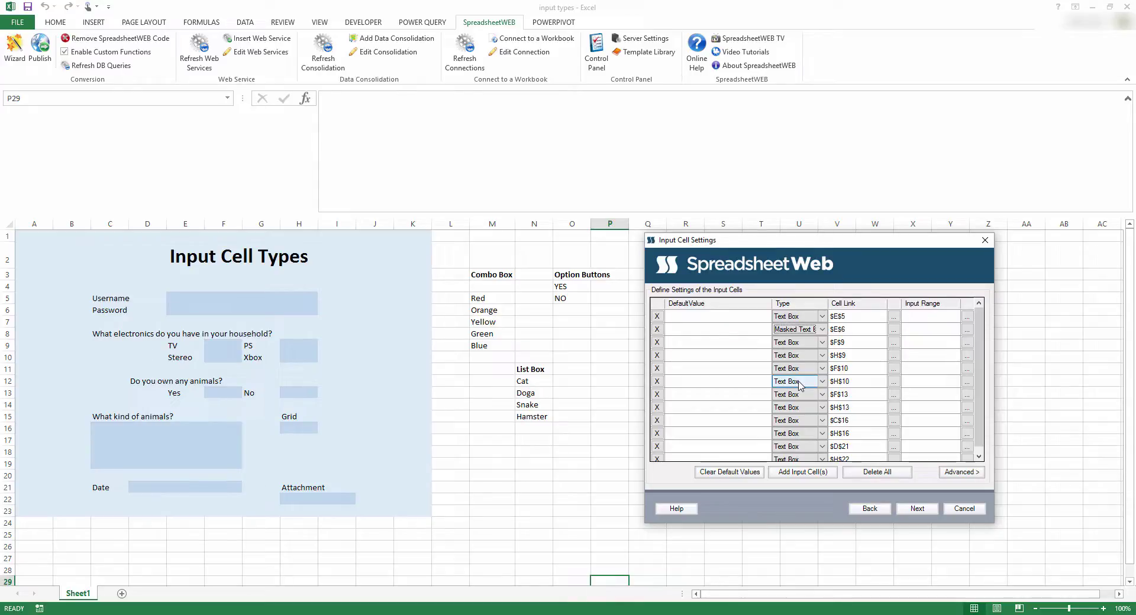
Make input cell $F$9 a Combo Box with the colours Red to Blue in M5:M9 as its list items.
click(823, 343)
click(822, 343)
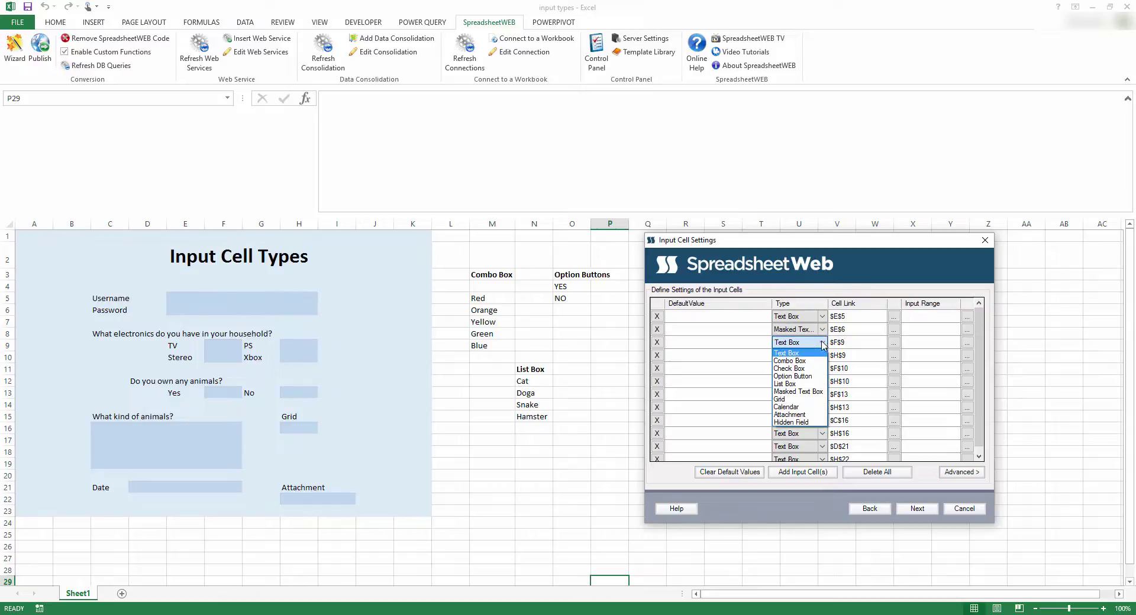
click(805, 361)
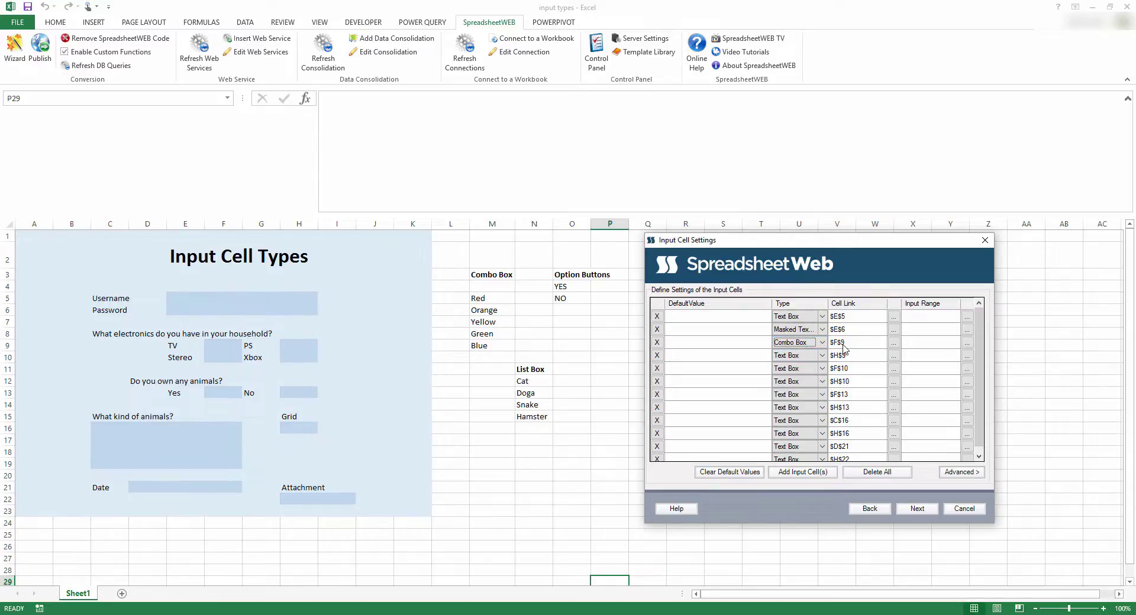
click(844, 349)
click(507, 300)
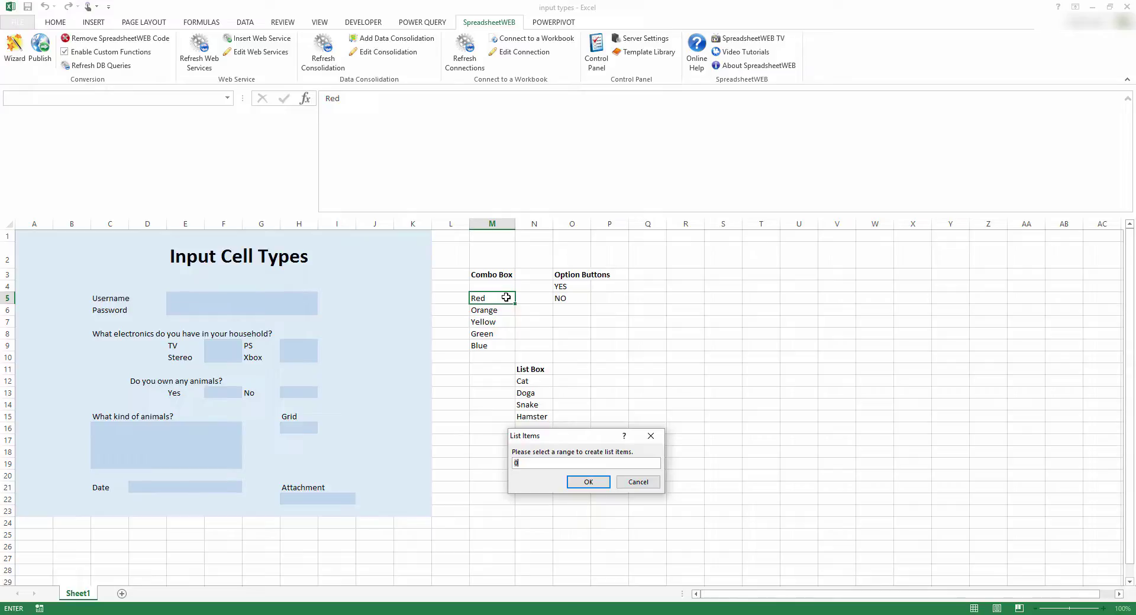
drag(506, 298, 497, 347)
click(585, 484)
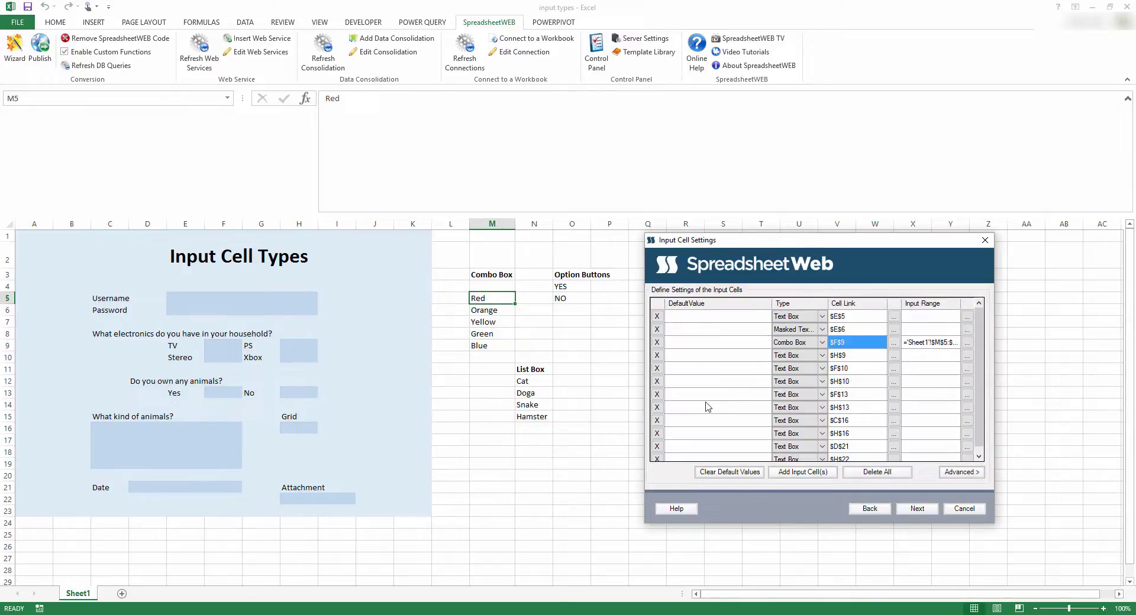
Set the input type of cell $F$10 to Check Box.
click(822, 370)
click(822, 370)
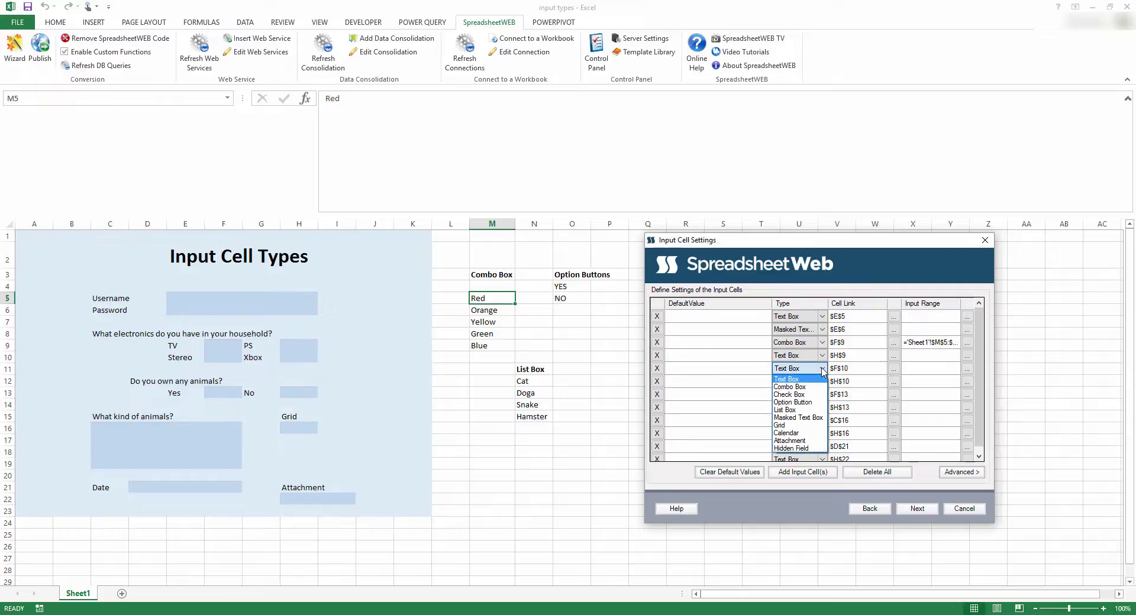
click(800, 394)
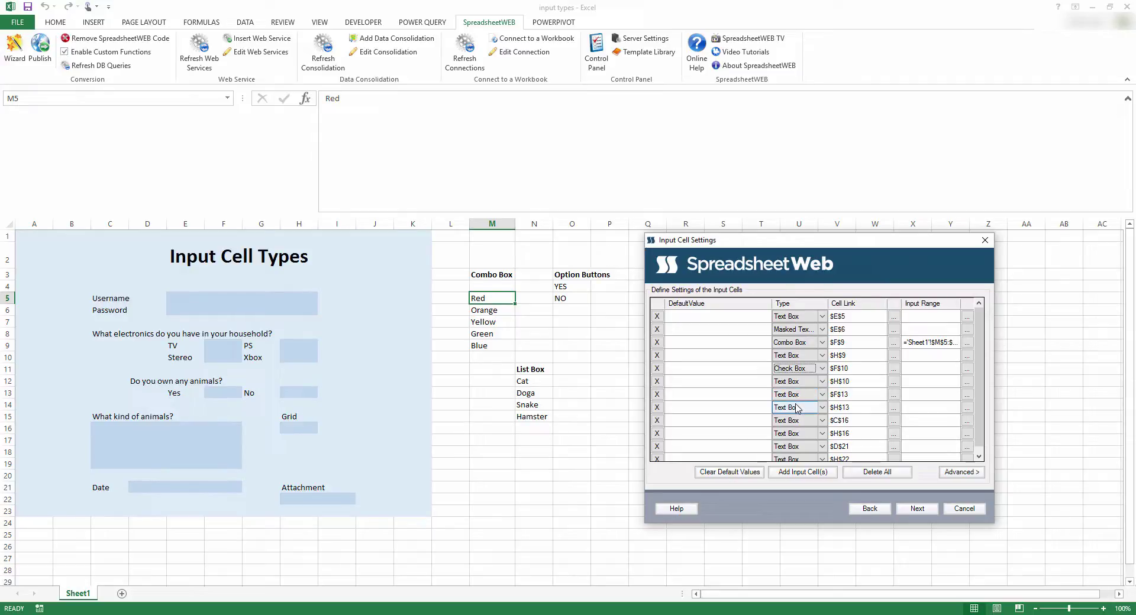
Make input cell $H$13 an Option Button with the YES and NO entries in $O$4:$O$5 as its list items.
click(796, 408)
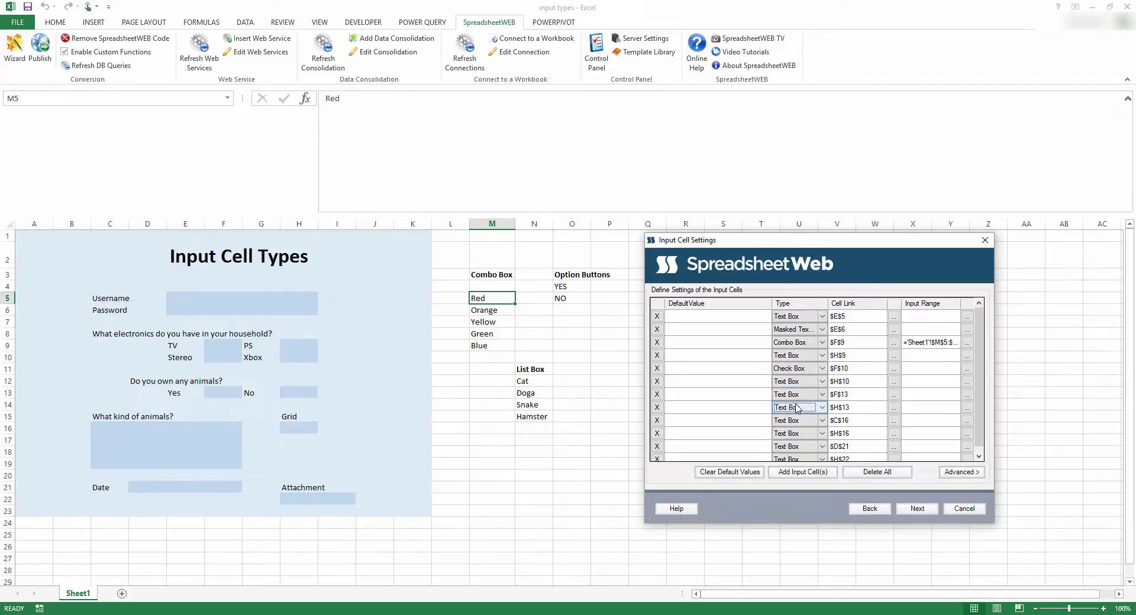
click(796, 408)
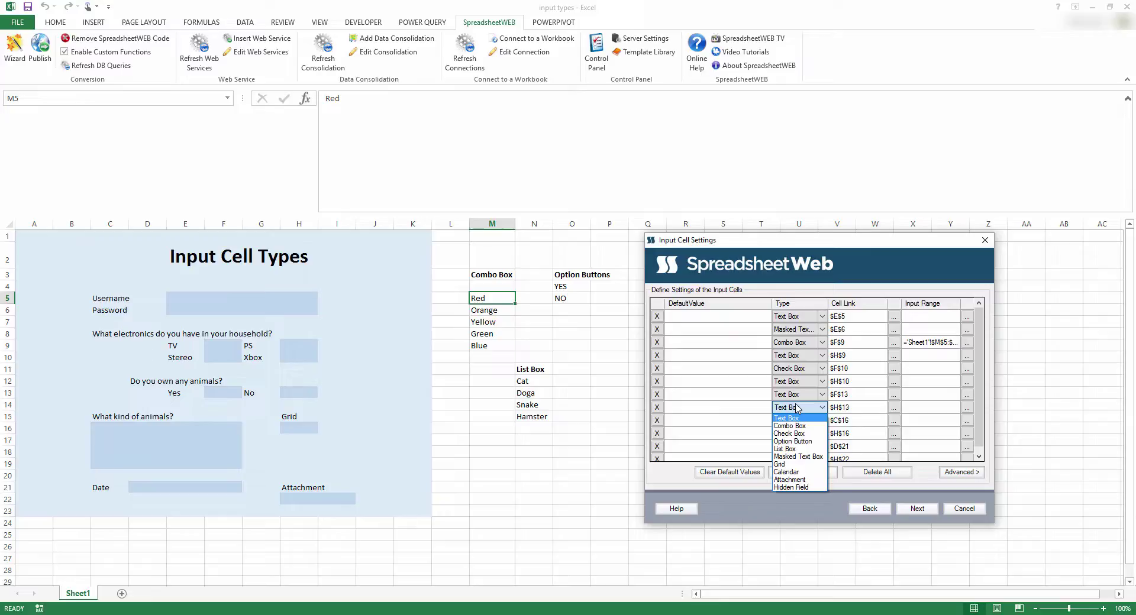
click(795, 442)
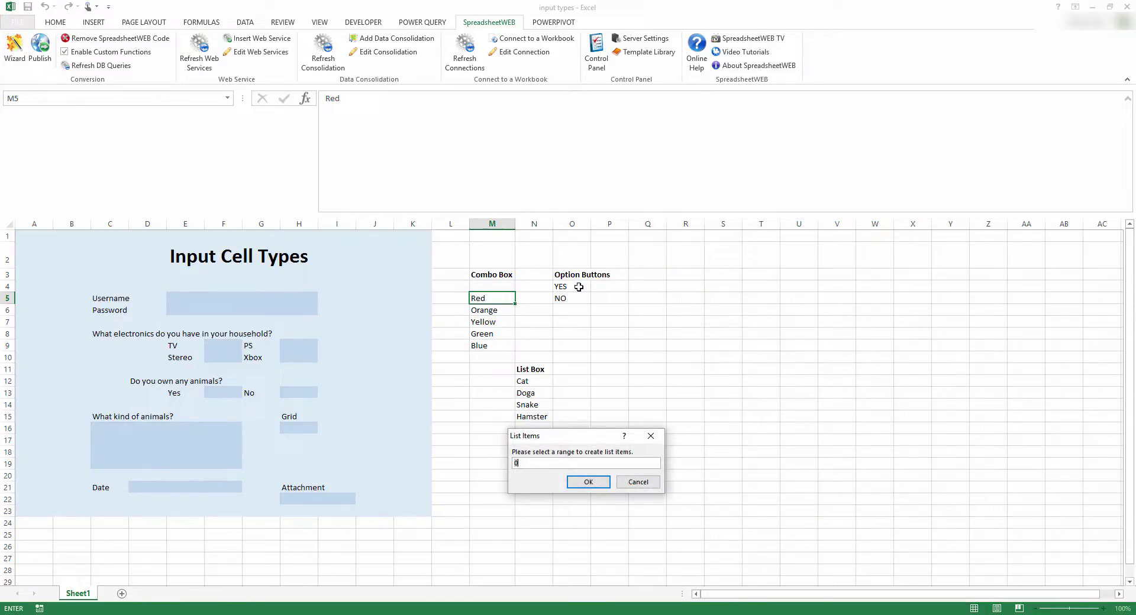
drag(578, 287, 576, 297)
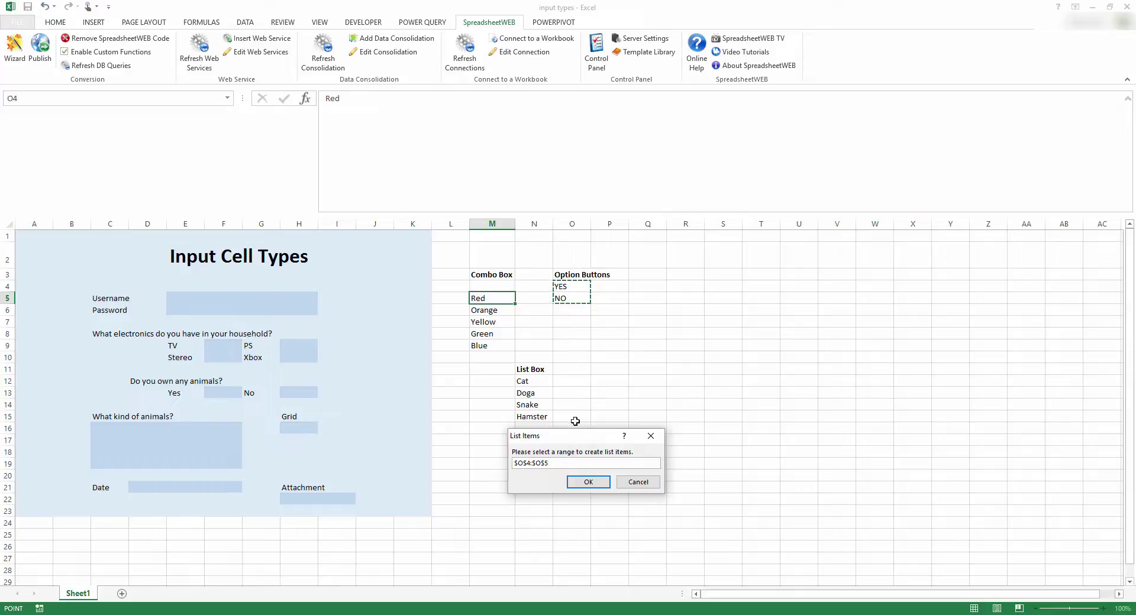
click(579, 482)
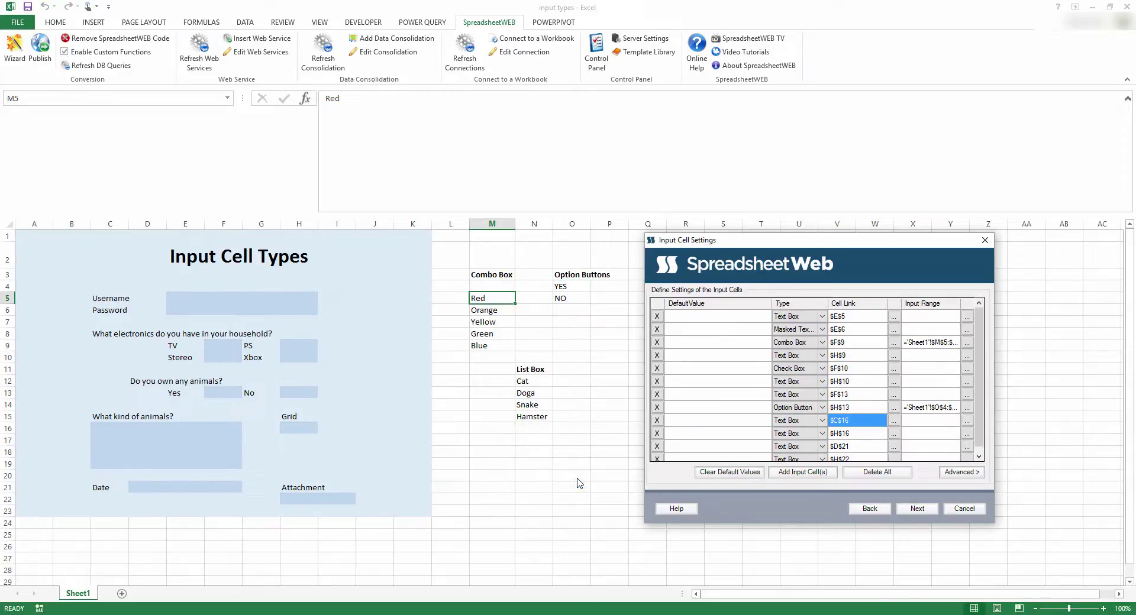
Make input cell $C$16 a List Box with the animal names in $N$12:$N$15 as its list items.
click(782, 420)
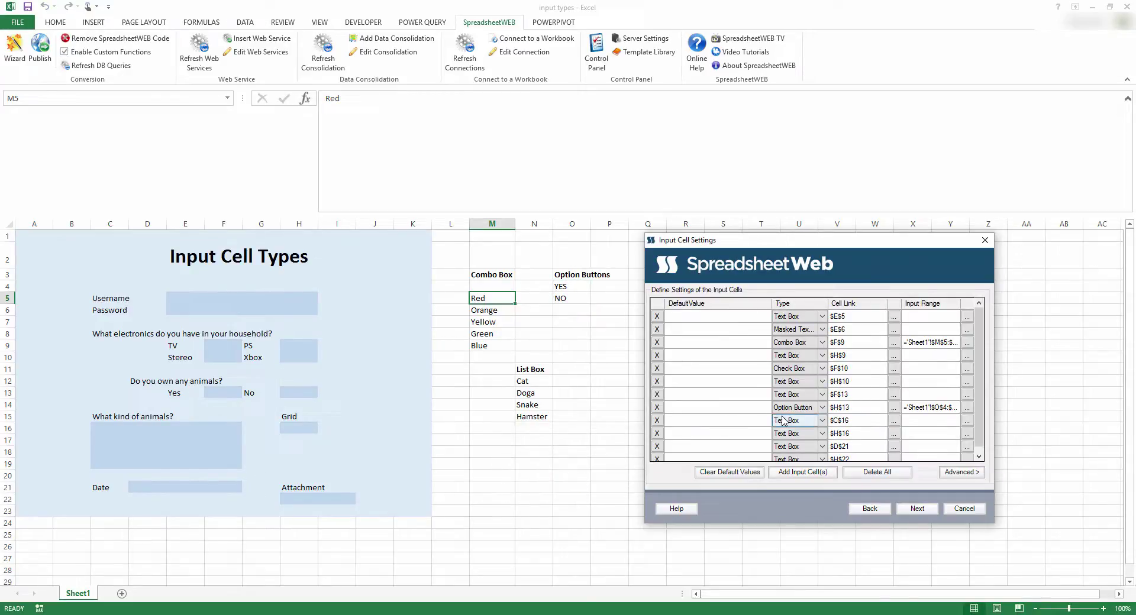
click(782, 420)
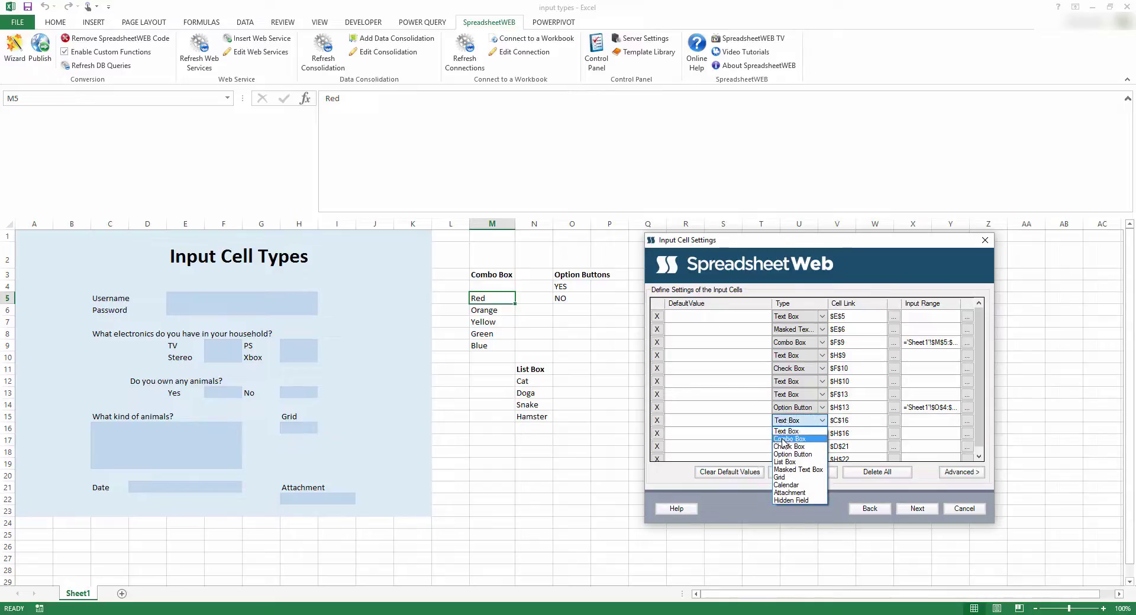
click(785, 462)
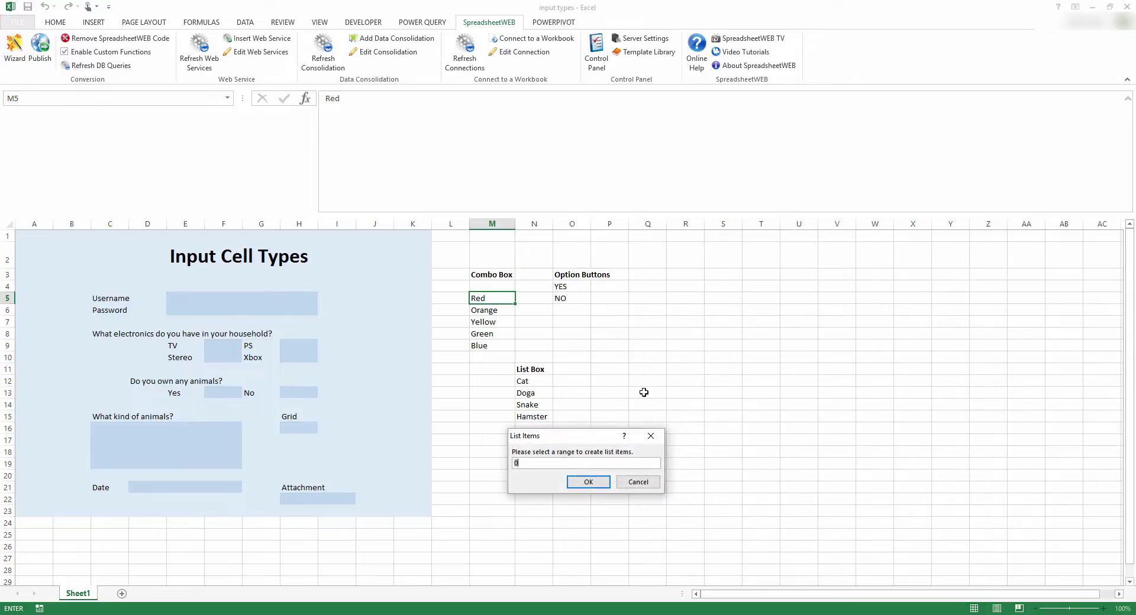
drag(532, 380, 531, 413)
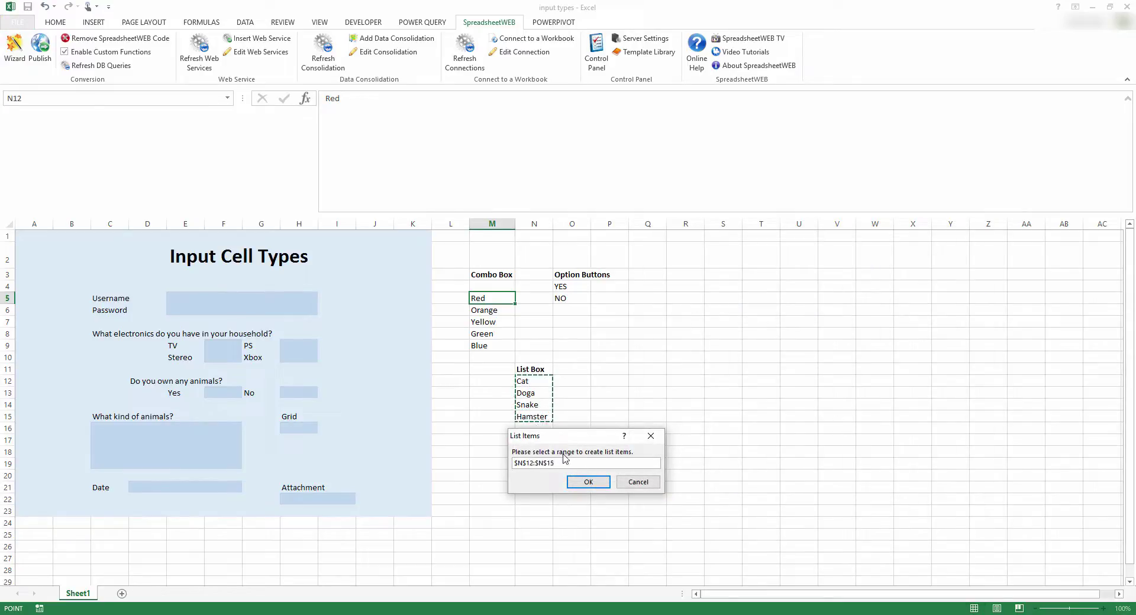
click(582, 482)
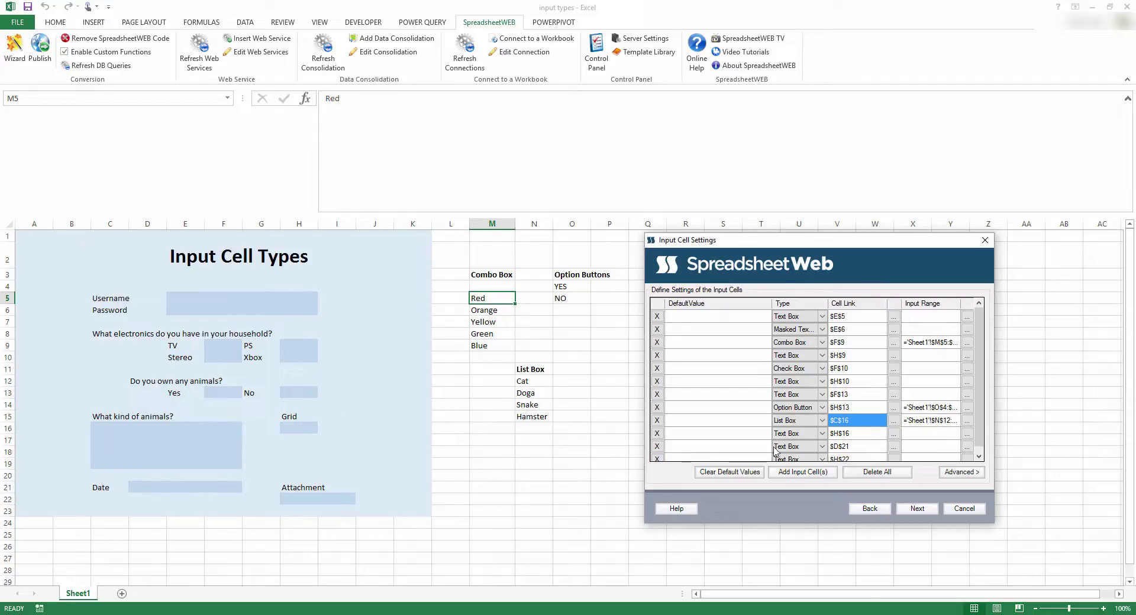
Make input cell $H$16 a Grid that uses the range $H$16:$J$19.
click(813, 437)
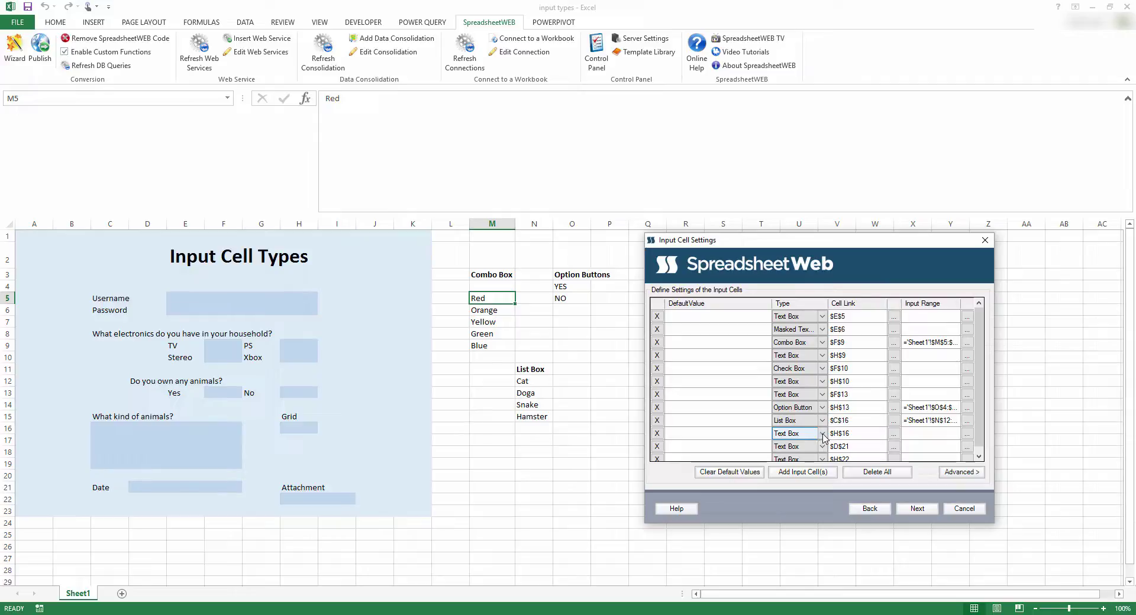
click(822, 435)
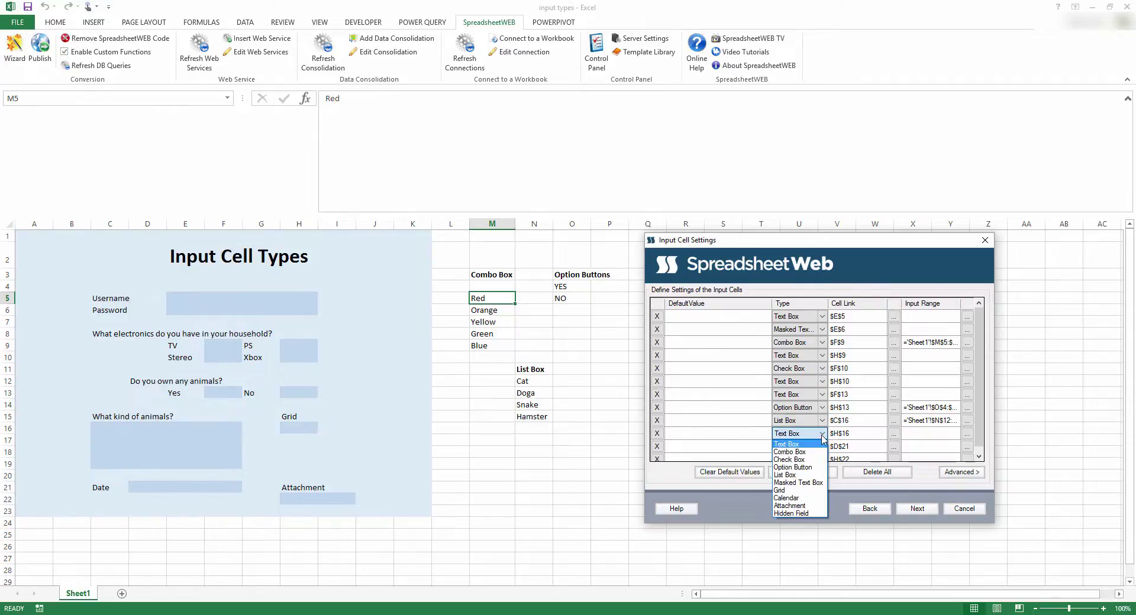
click(798, 490)
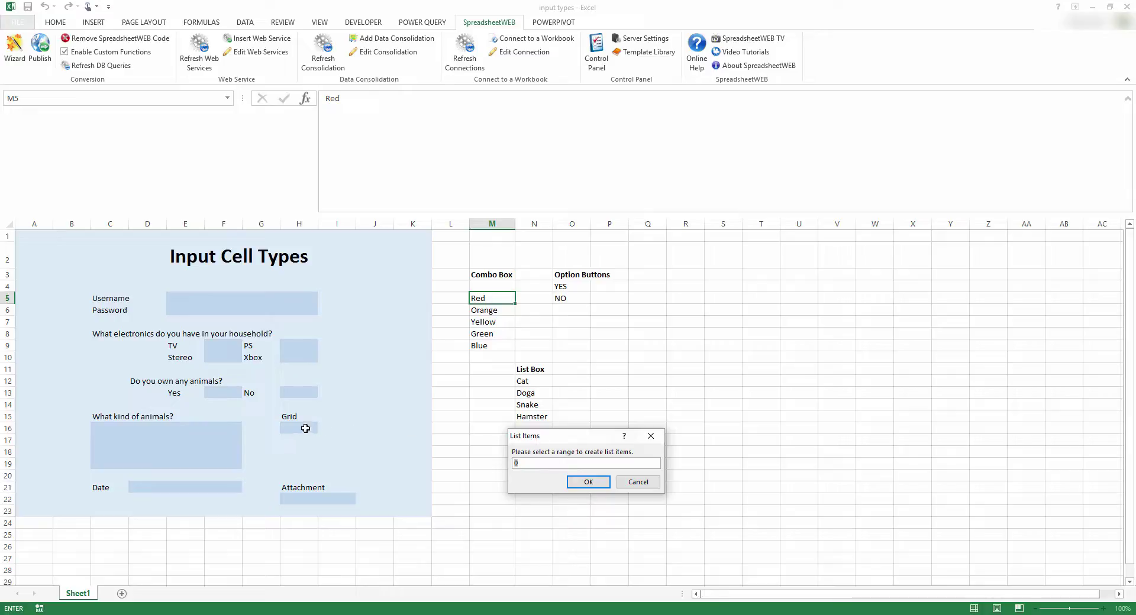
drag(302, 427, 391, 463)
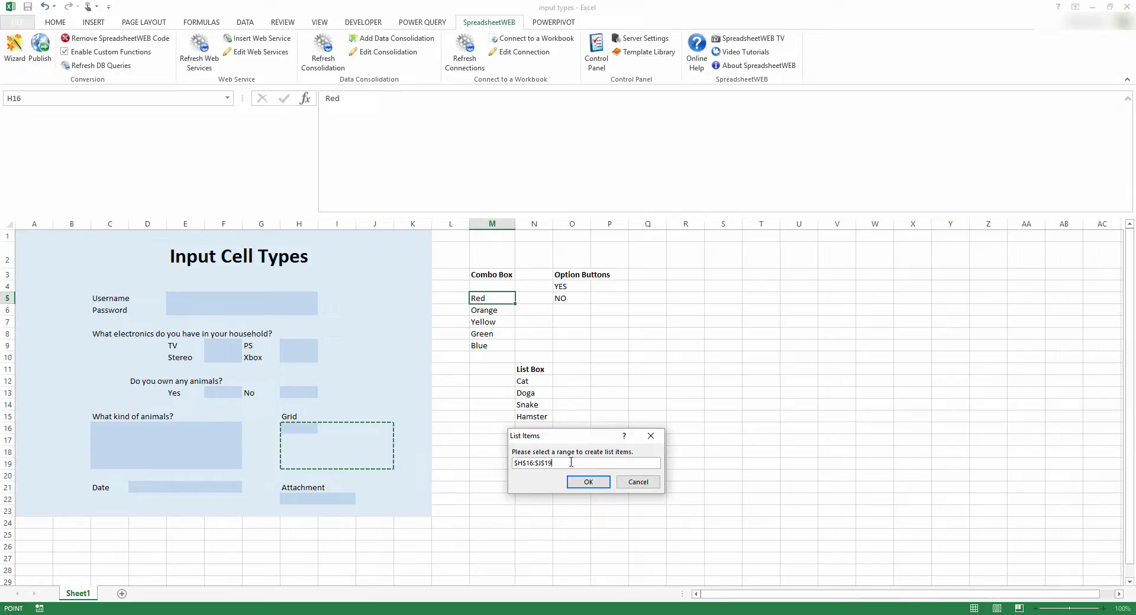
click(588, 482)
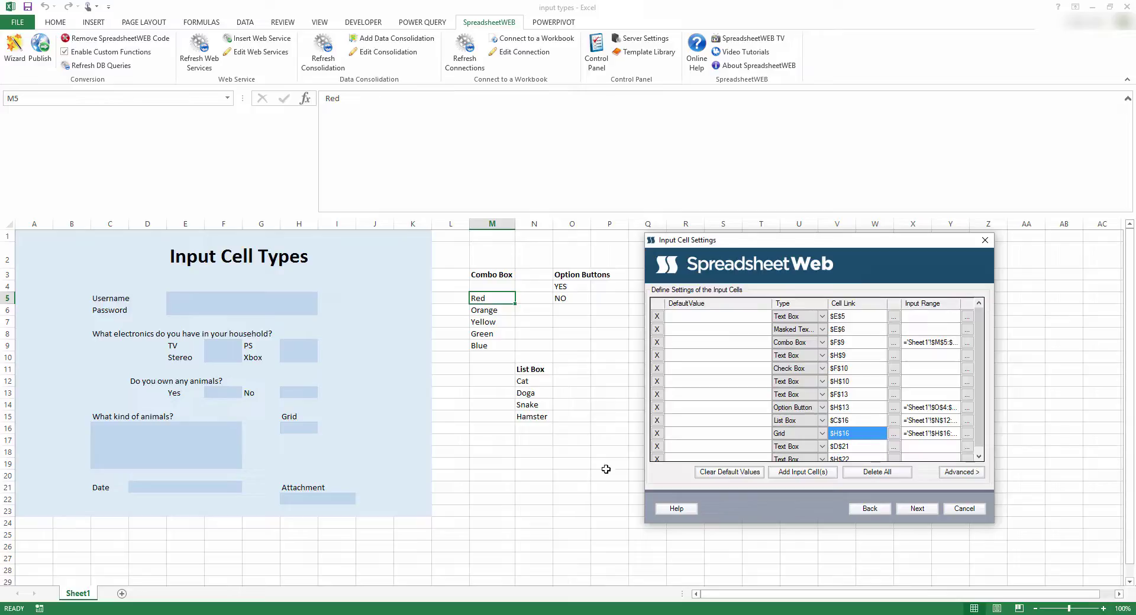
Set the input type of date cell $D$21 to Calendar and of cell $H$22 to Attachment.
click(821, 448)
click(821, 447)
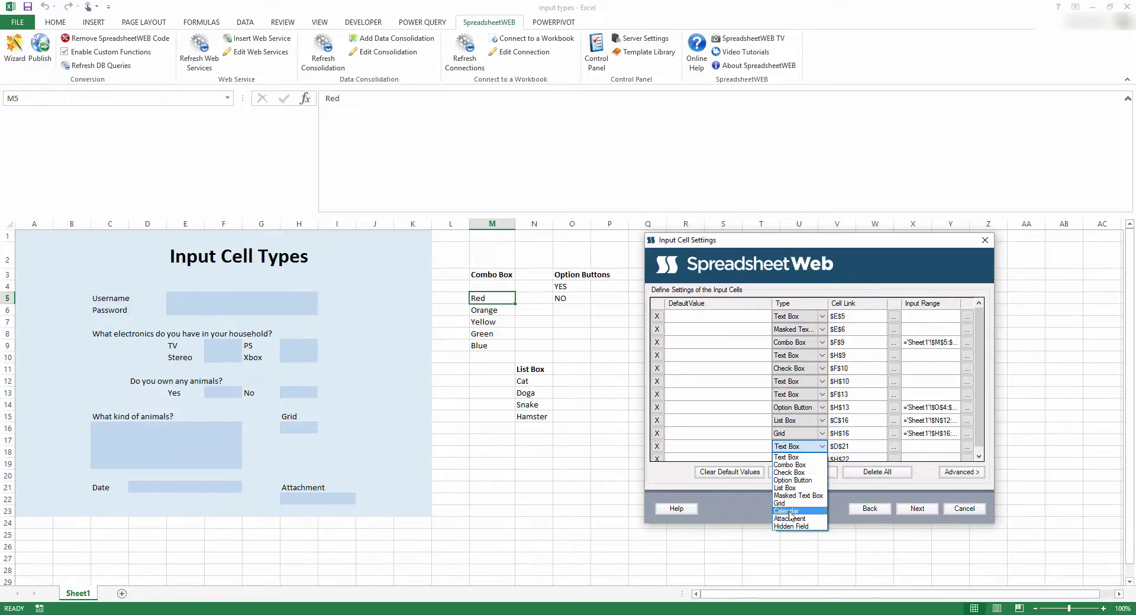
click(788, 511)
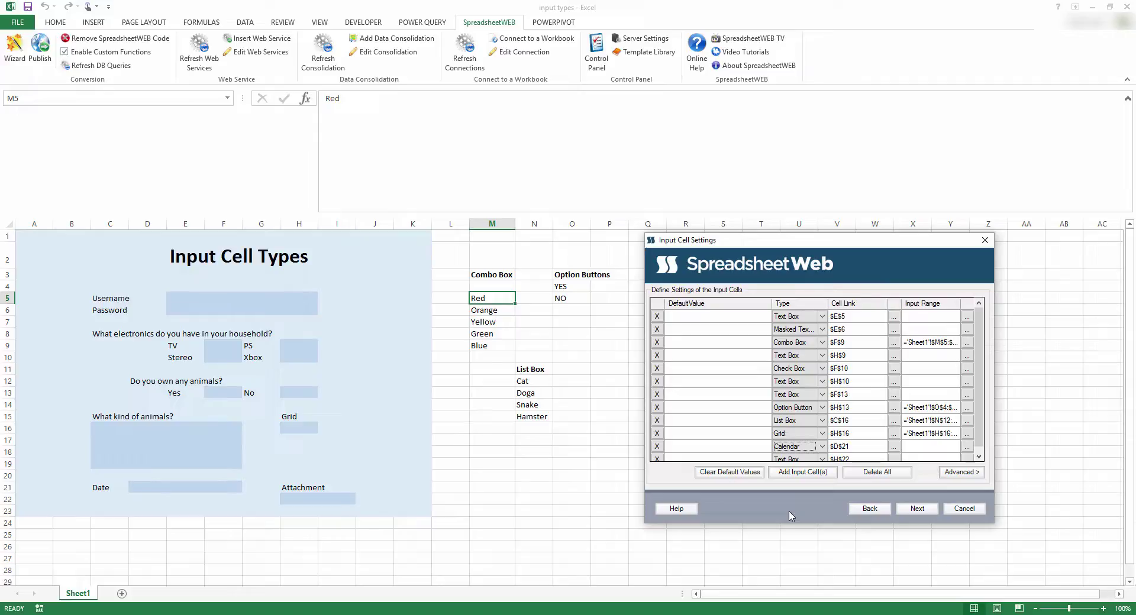
click(822, 460)
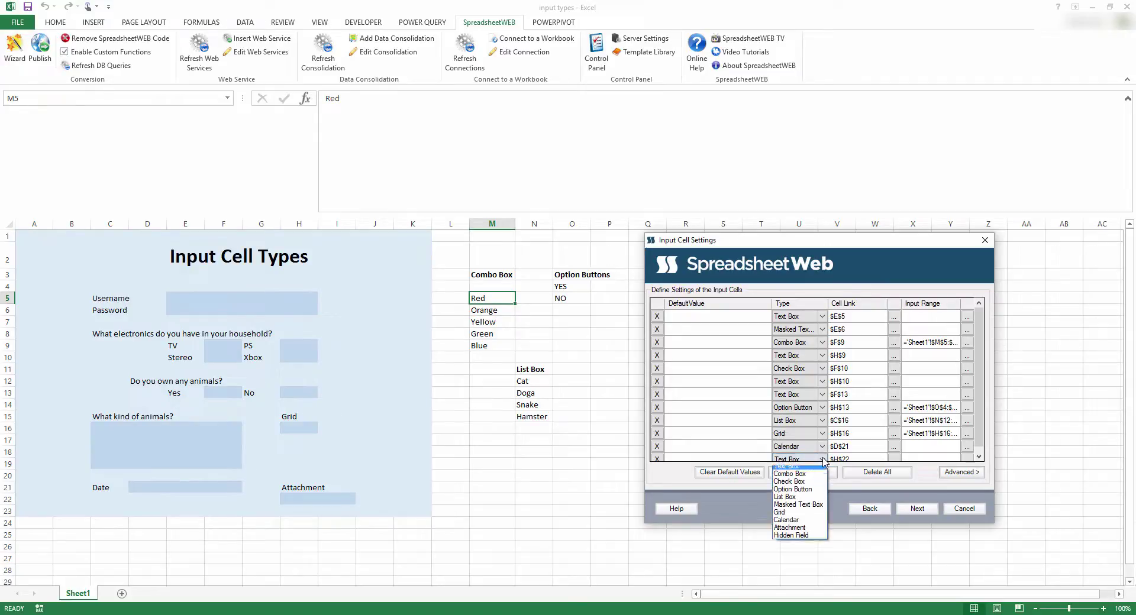
click(798, 533)
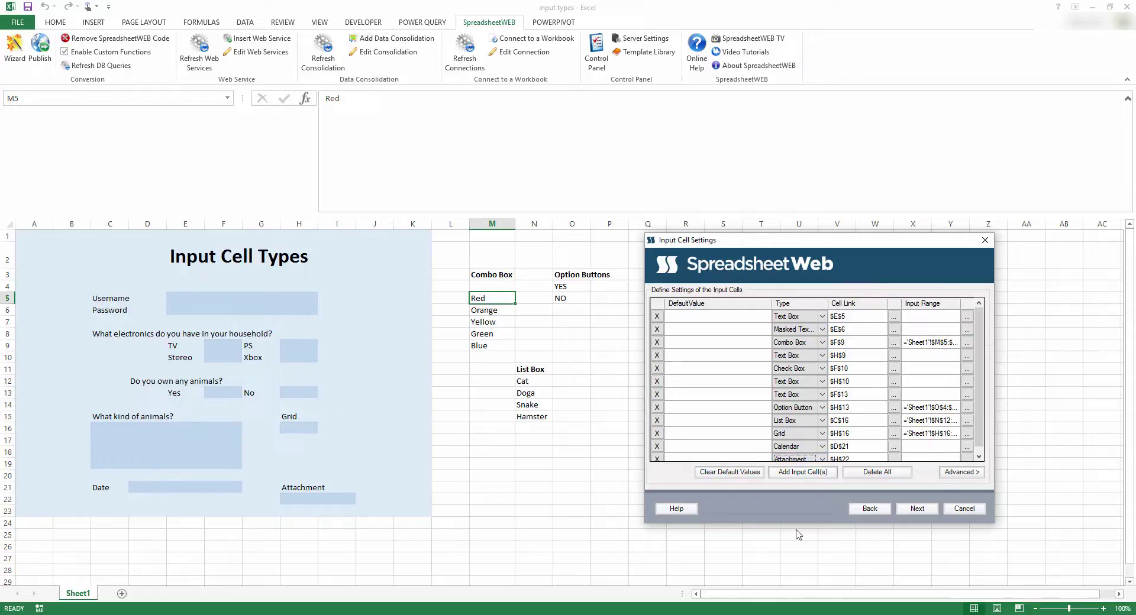